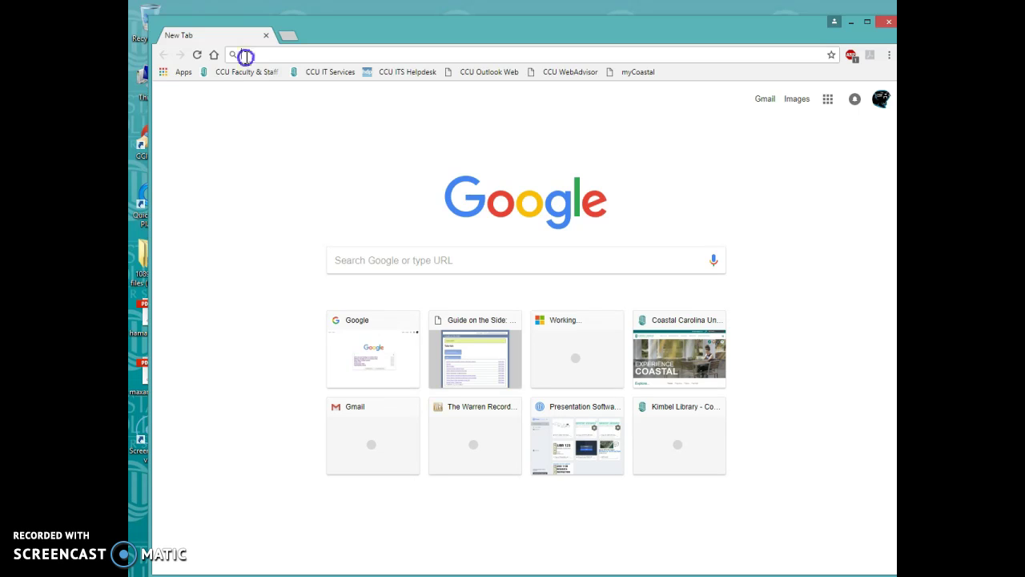
Load library.coastal.edu and open the Kimbel Library's Database Finder page
left_click(305, 16)
type("library.coastal.edu")
key("Return")
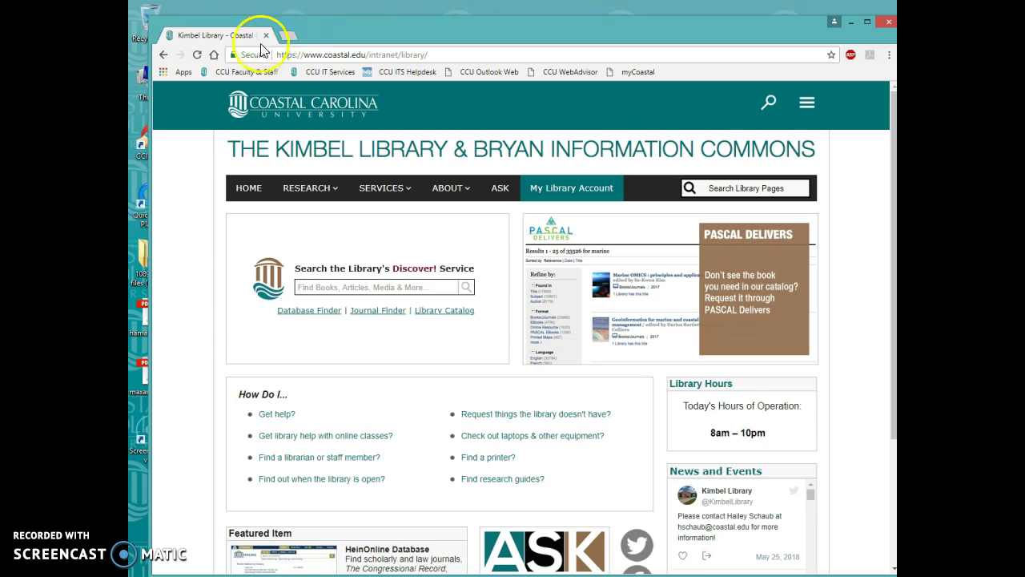
left_click(313, 317)
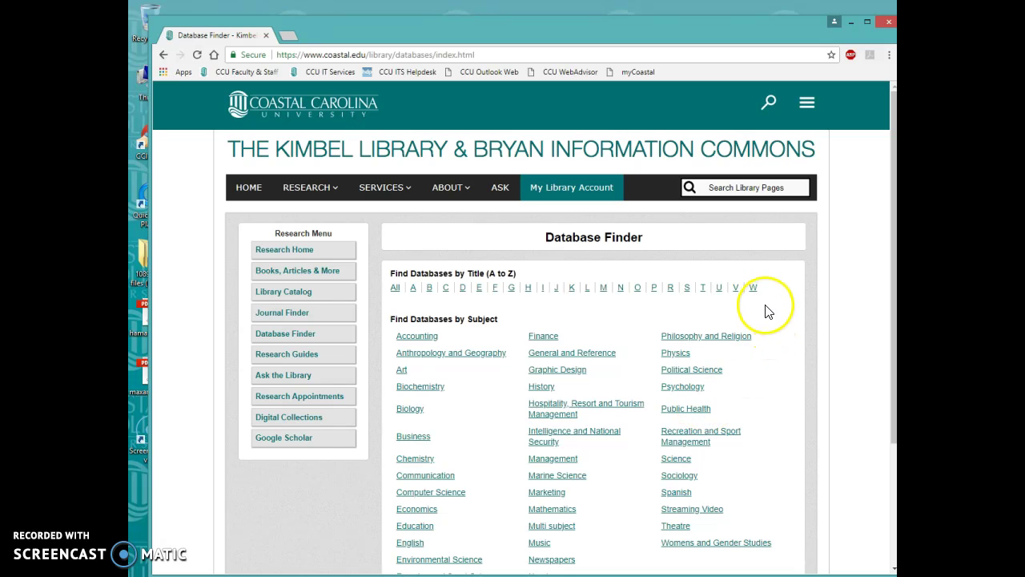
List databases starting with W and open 'Wall Street Journal, Eastern Edition, 1984-current'
left_click(753, 287)
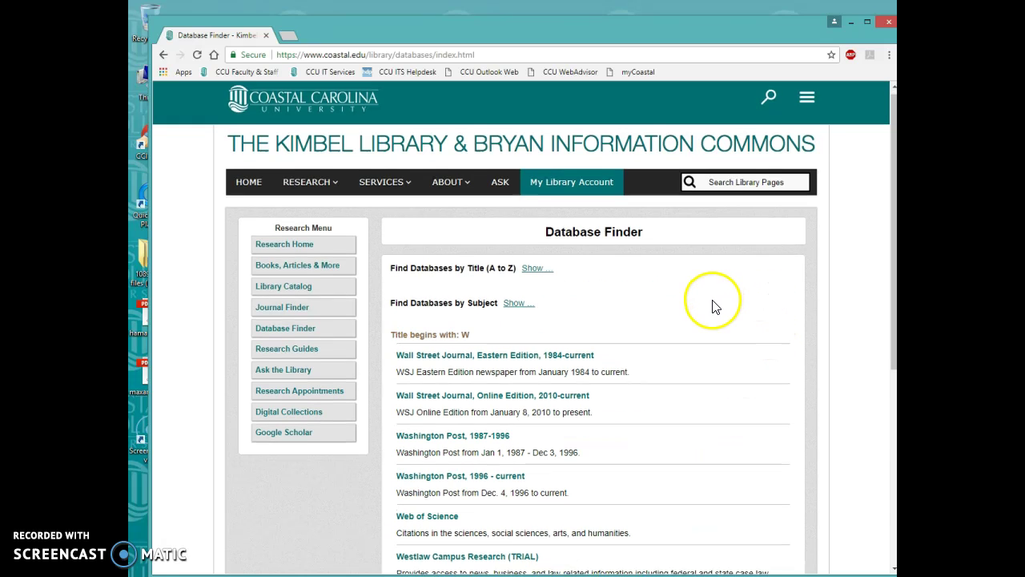
scroll(704, 308, "down", 1)
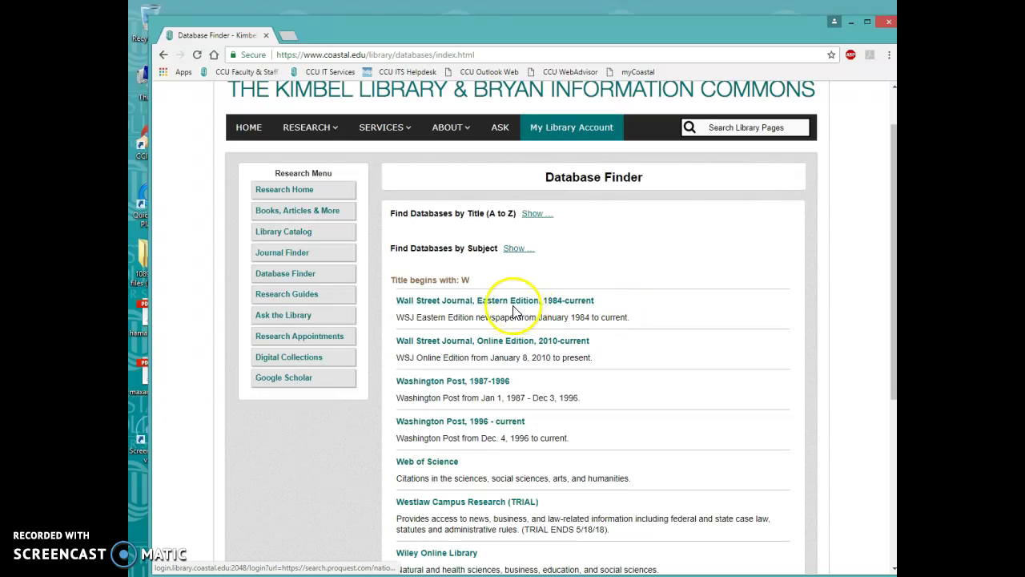
double_click(580, 317)
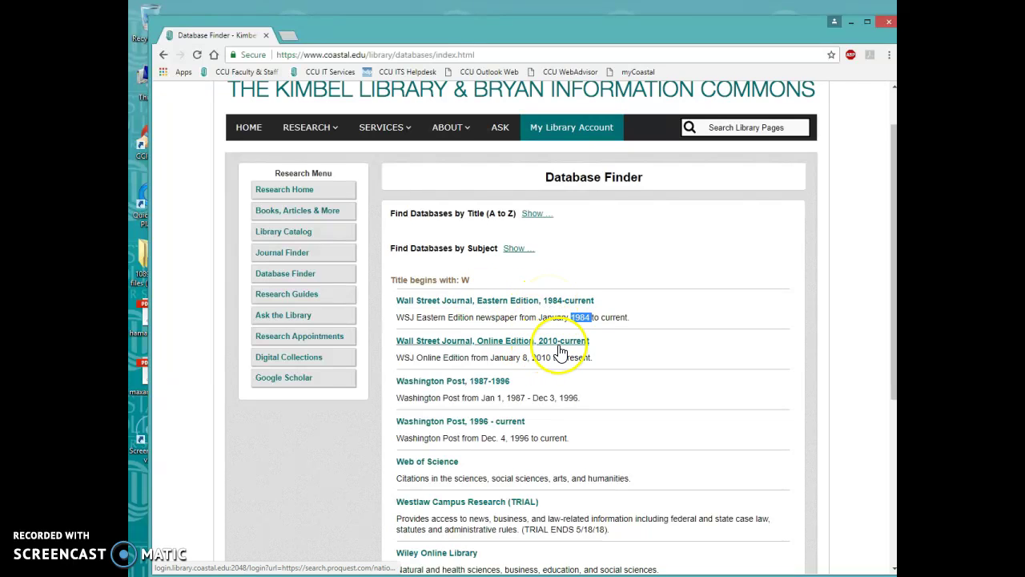
left_click(481, 301)
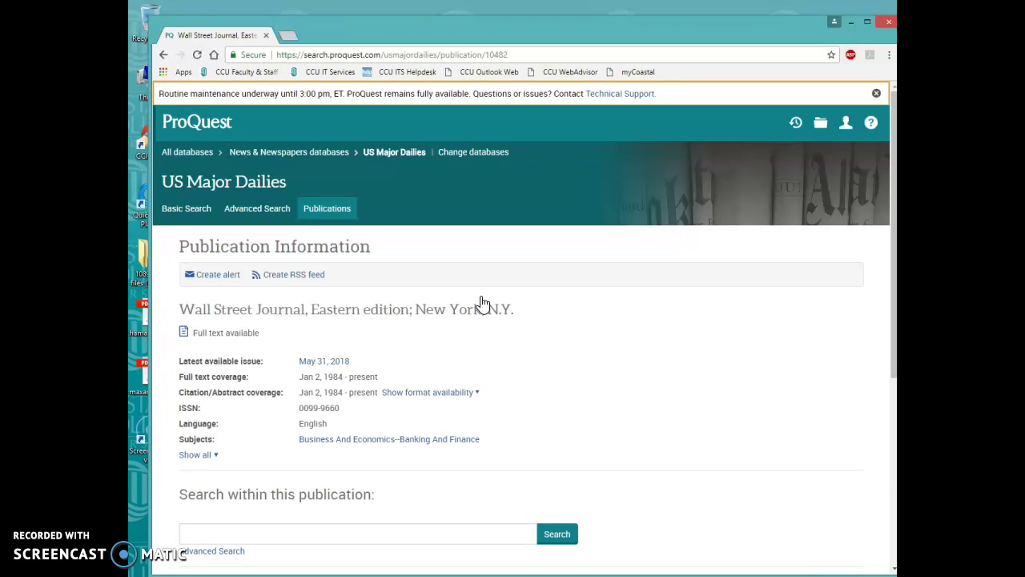
Open the latest available Wall Street Journal issue, May 31, 2018, with its 87 items
left_click(509, 261)
scroll(525, 263, "down", 1)
scroll(525, 265, "up", 1)
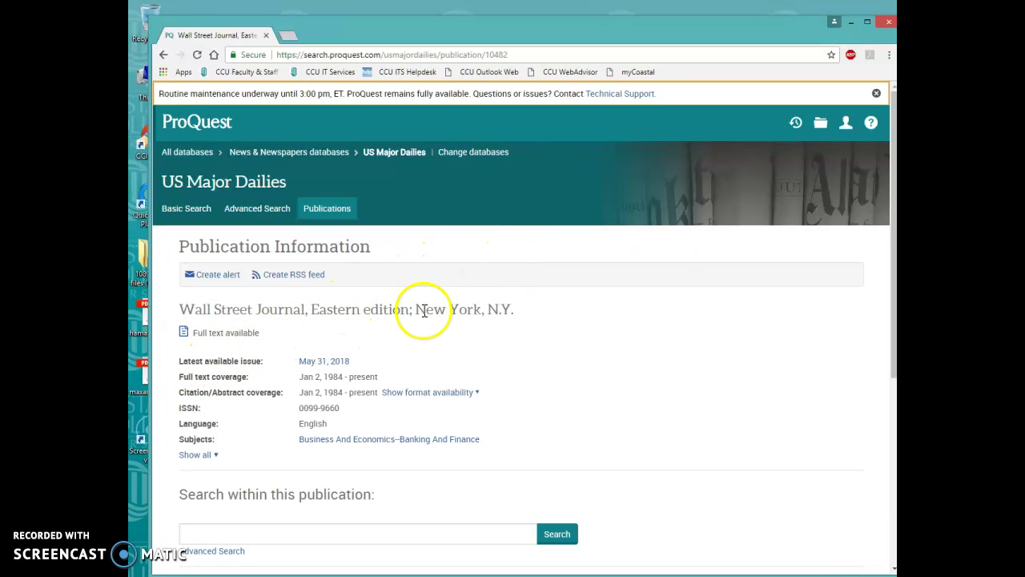
left_click(324, 362)
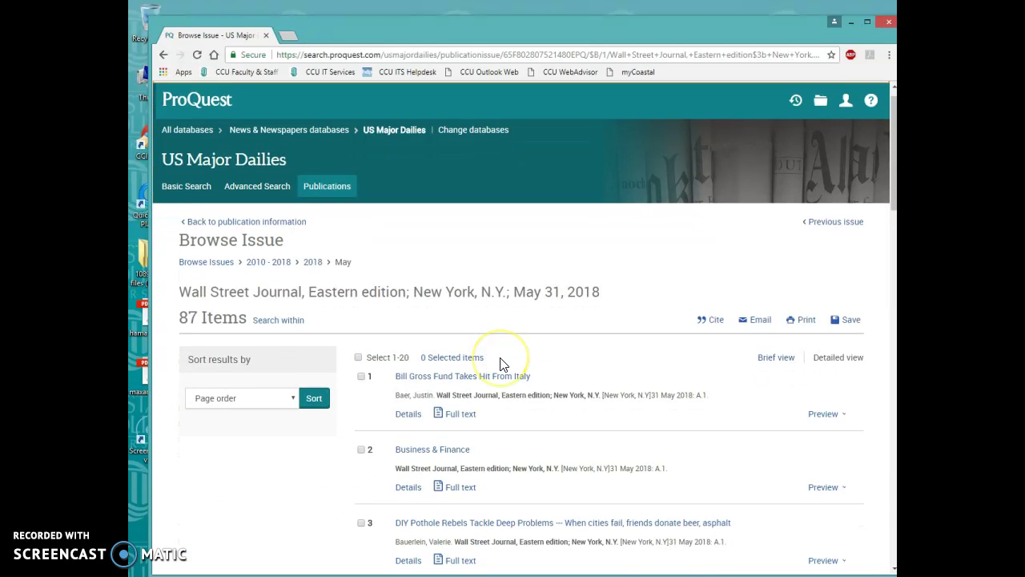
scroll(499, 364, "down", 6)
scroll(499, 364, "down", 5)
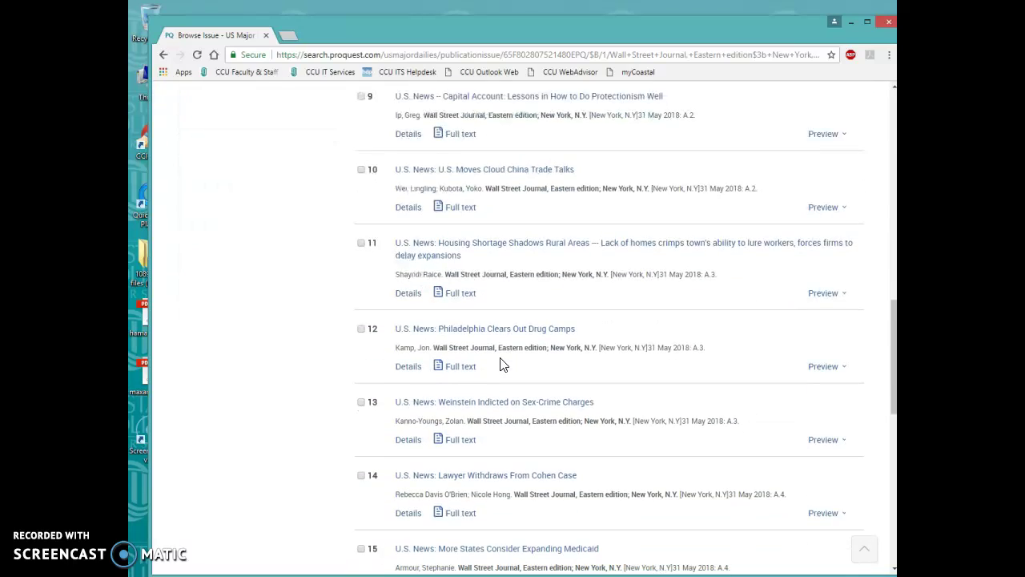
scroll(502, 364, "down", 1)
scroll(501, 361, "down", 3)
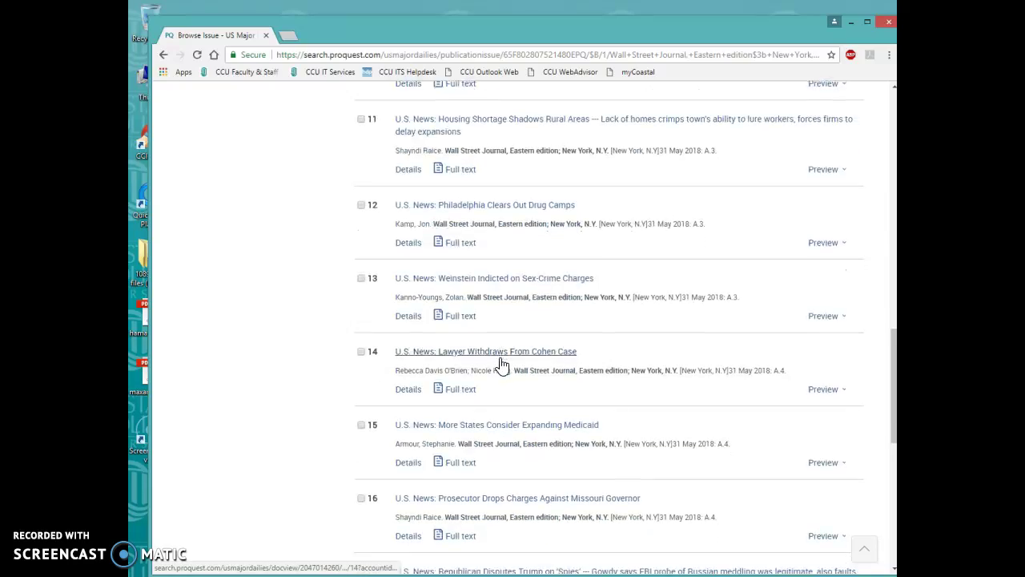
scroll(499, 365, "up", 7)
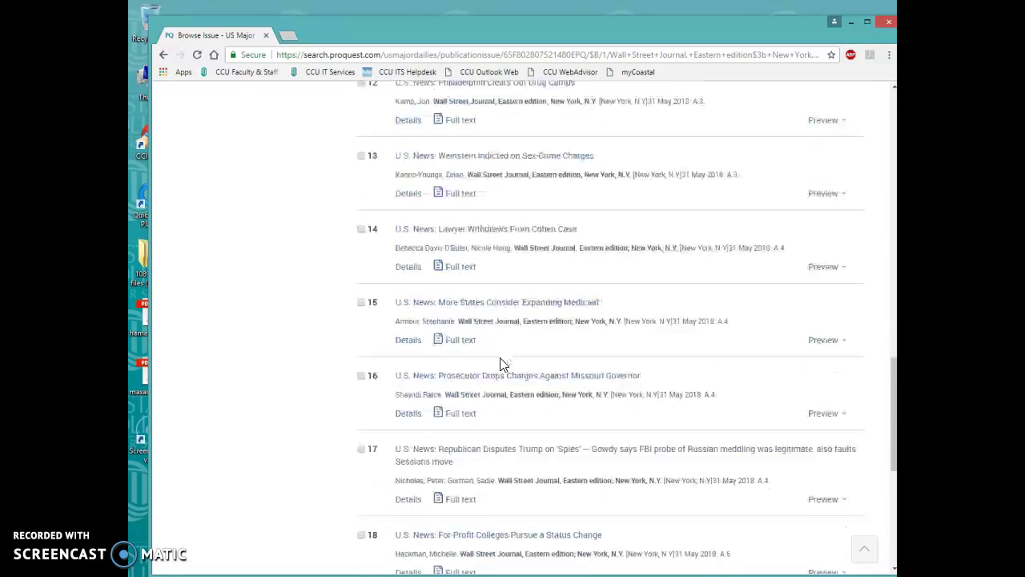
scroll(500, 364, "up", 6)
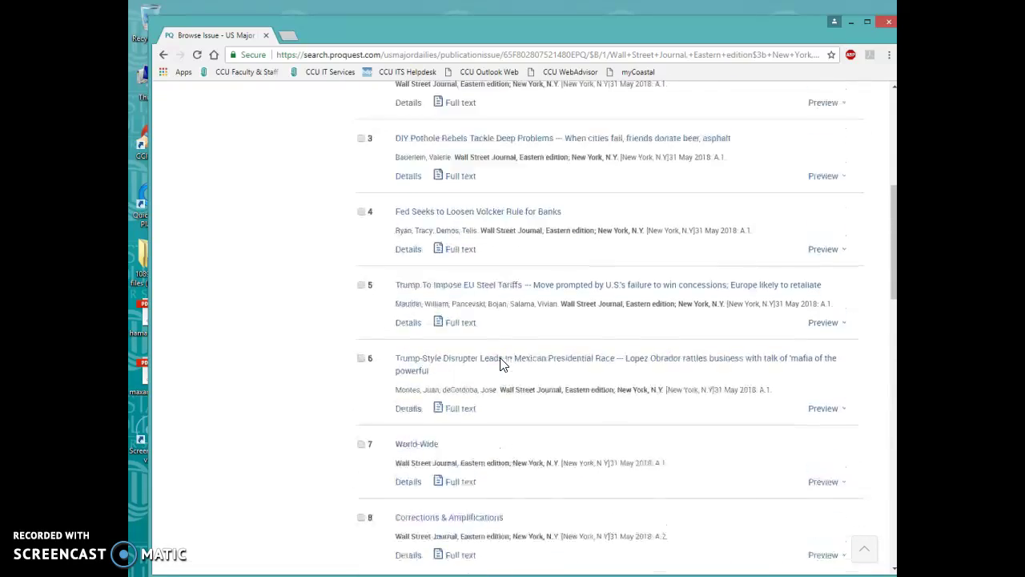
scroll(502, 365, "up", 2)
scroll(500, 365, "down", 2)
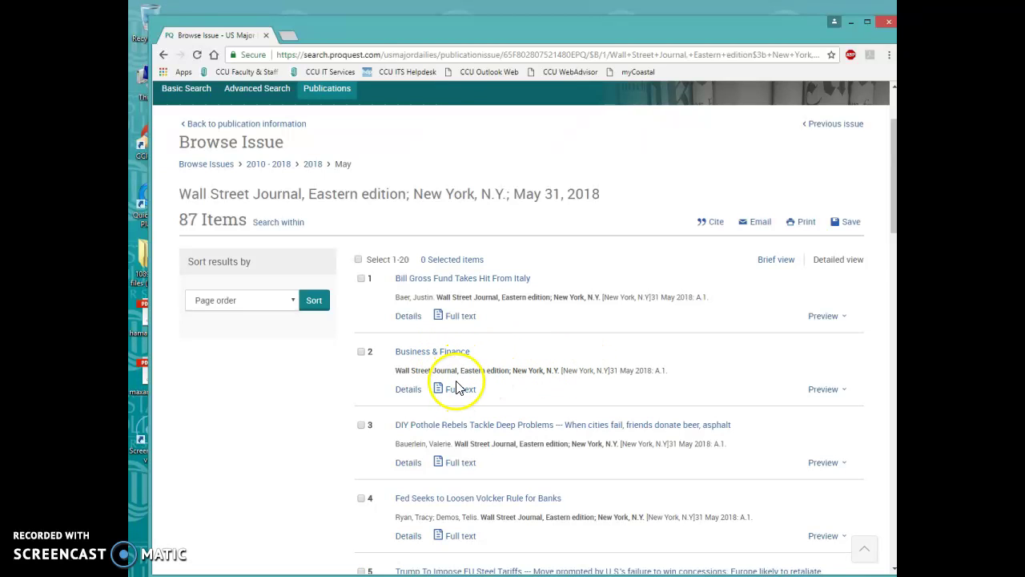
Open the 'Business & Finance' article (item 2 of 87), skim its full text, then view Details
left_click(453, 359)
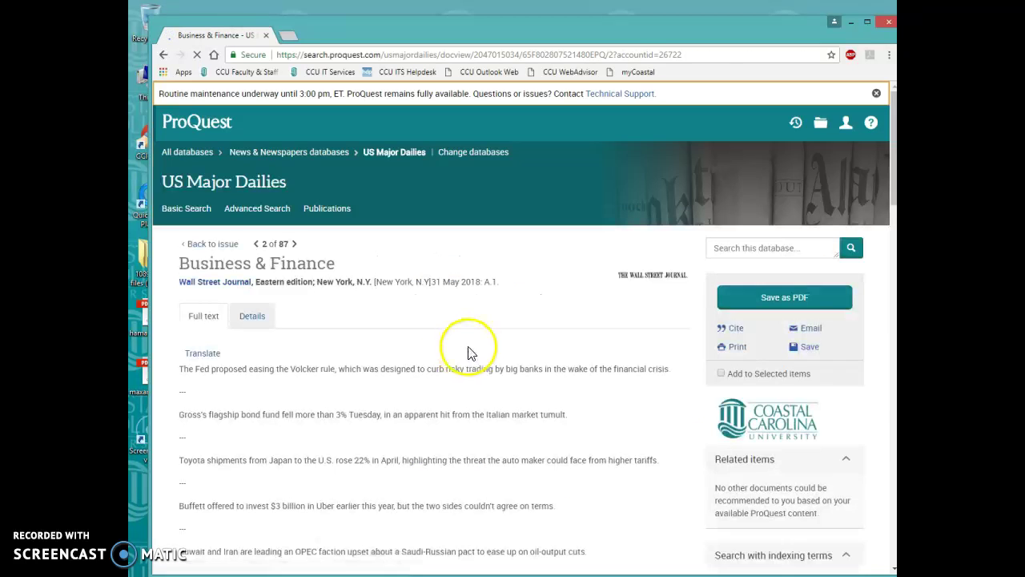
scroll(469, 350, "down", 4)
scroll(483, 345, "down", 15)
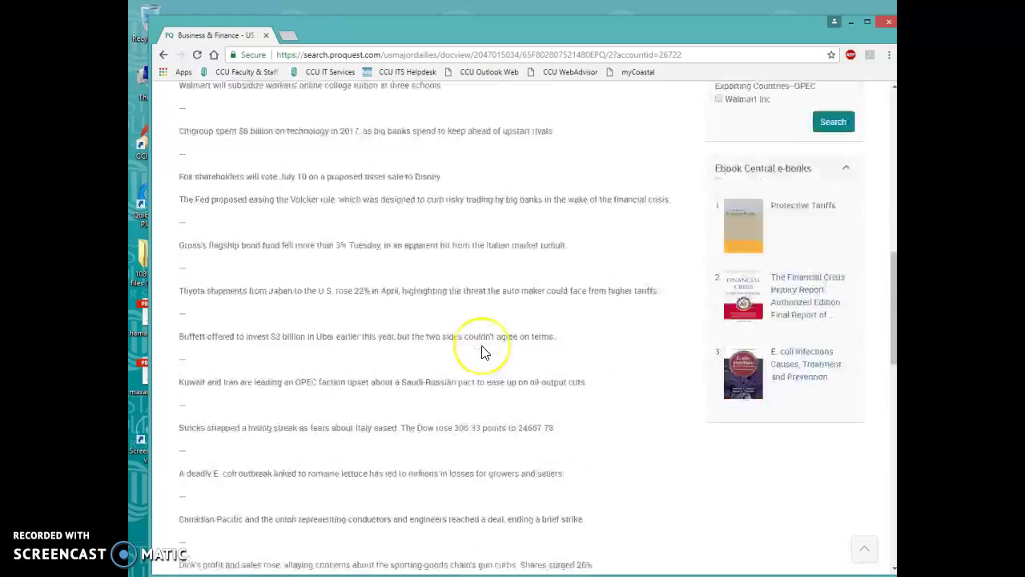
scroll(483, 352, "up", 15)
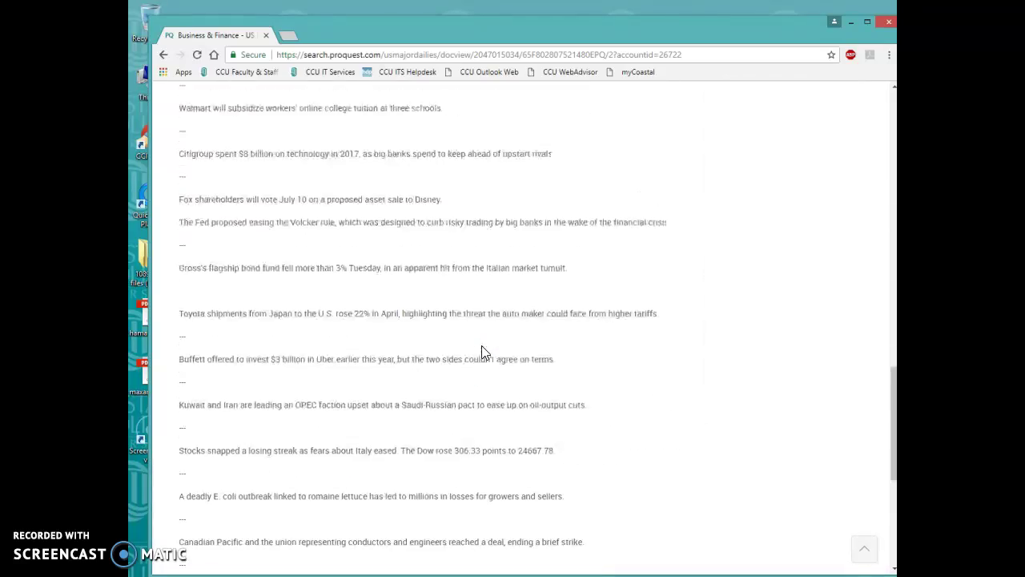
scroll(483, 346, "up", 4)
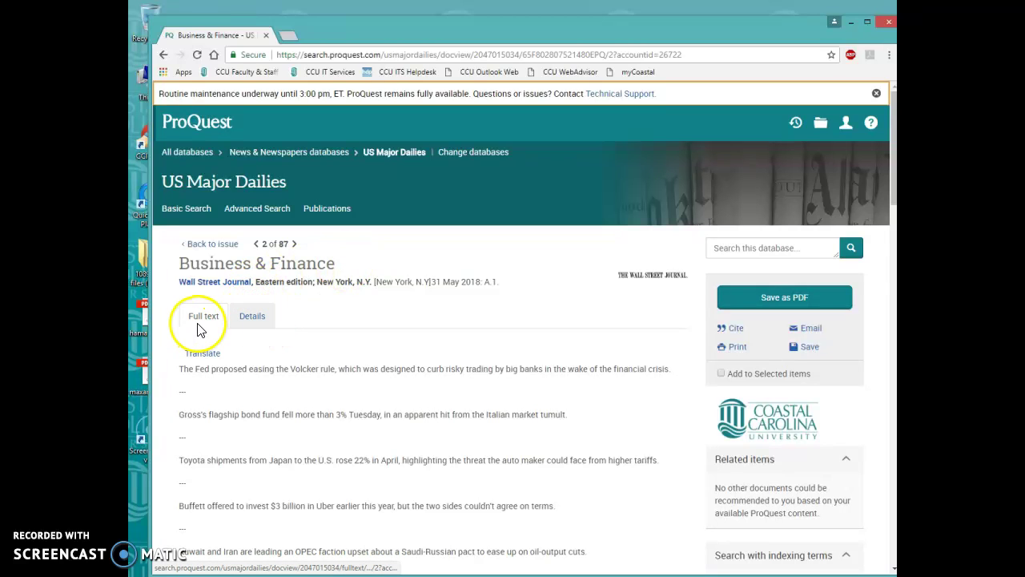
left_click(252, 319)
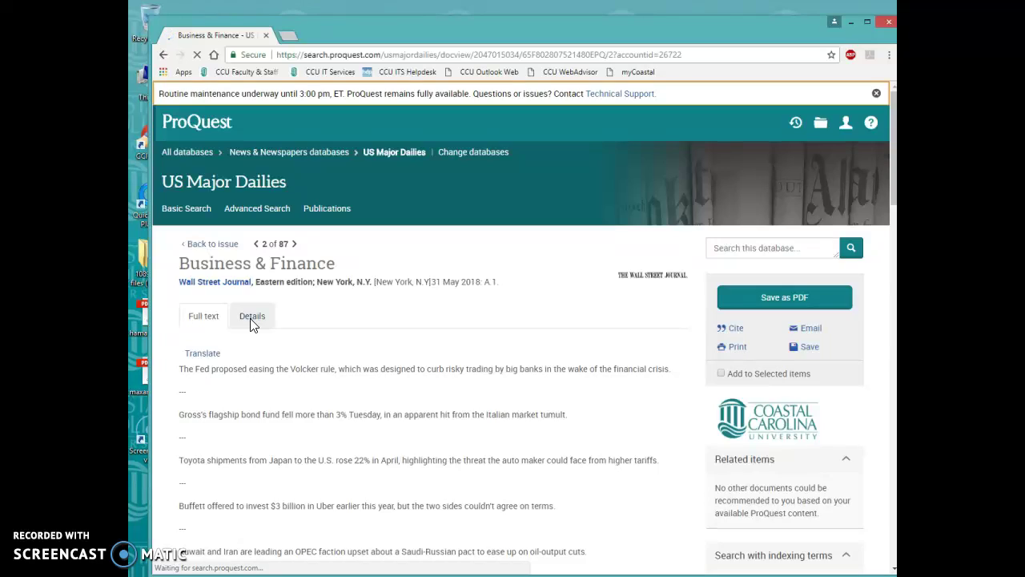
Scroll through the citation details (subjects like Profits and Tariffs, page A.1, publisher Dow Jones)
scroll(400, 370, "down", 4)
scroll(404, 371, "down", 4)
scroll(405, 371, "up", 4)
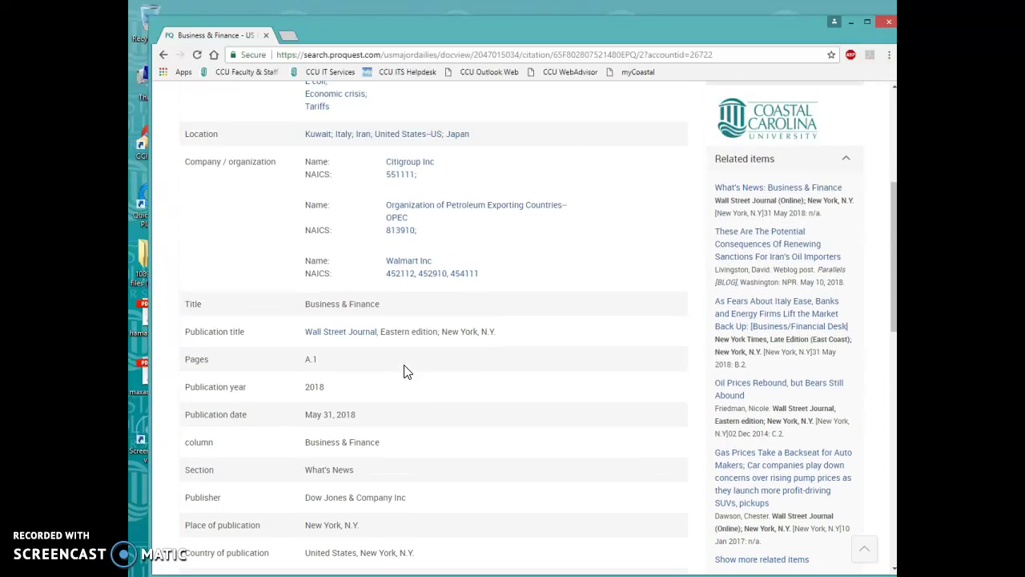
scroll(404, 371, "up", 3)
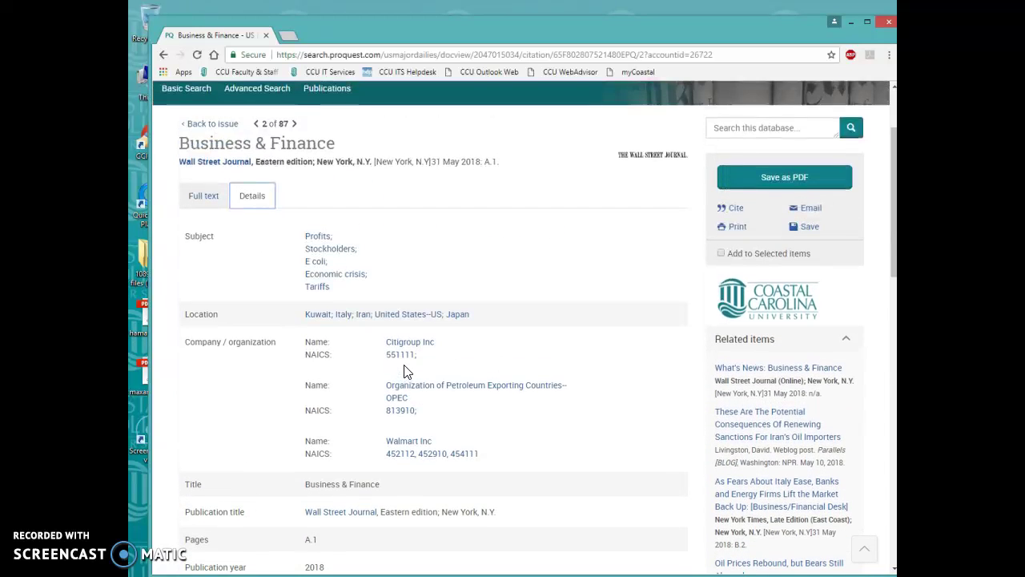
scroll(404, 371, "down", 3)
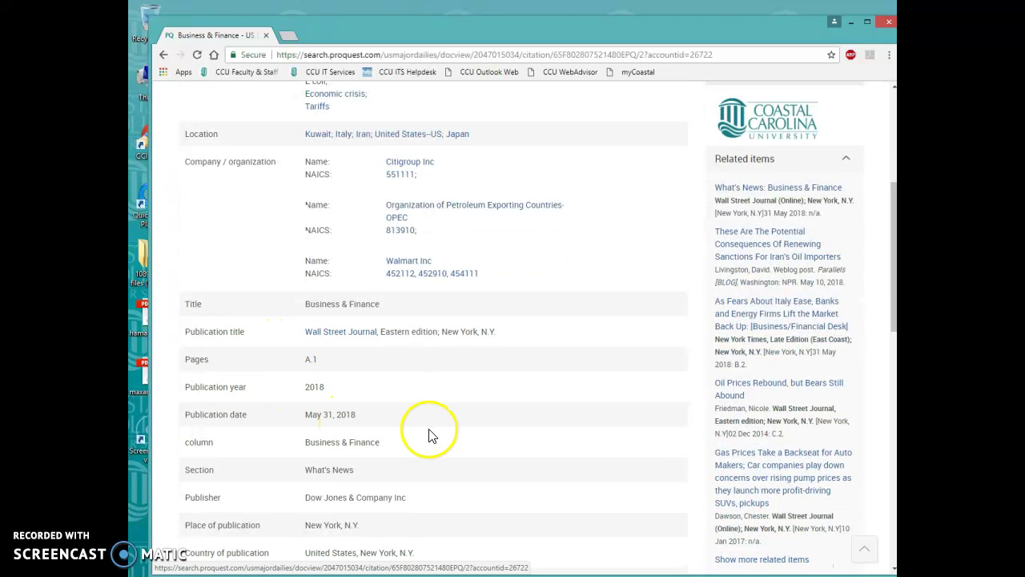
scroll(432, 451, "down", 1)
scroll(446, 389, "up", 4)
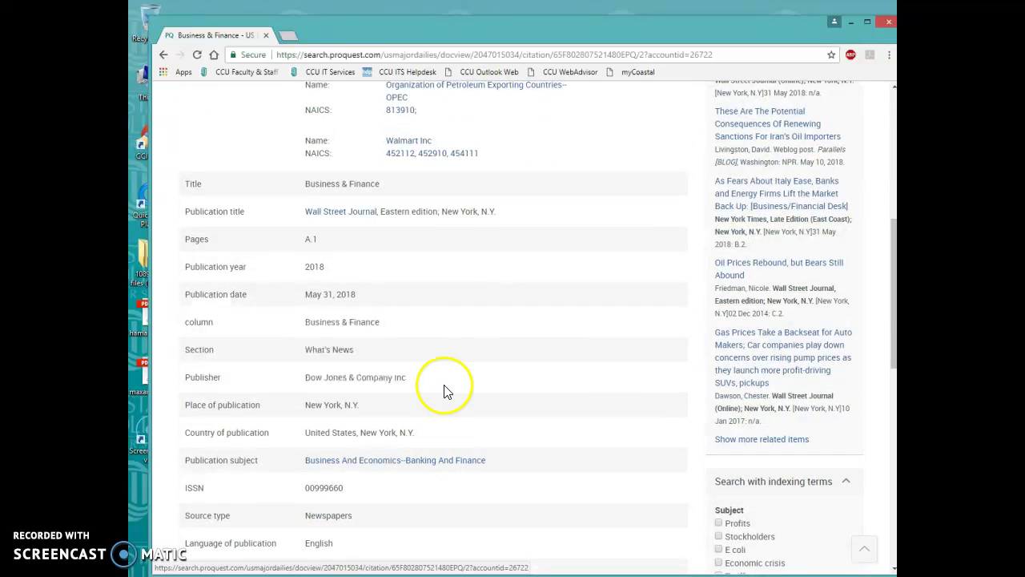
Go back through the article and issue list to the publication information page
left_click(164, 56)
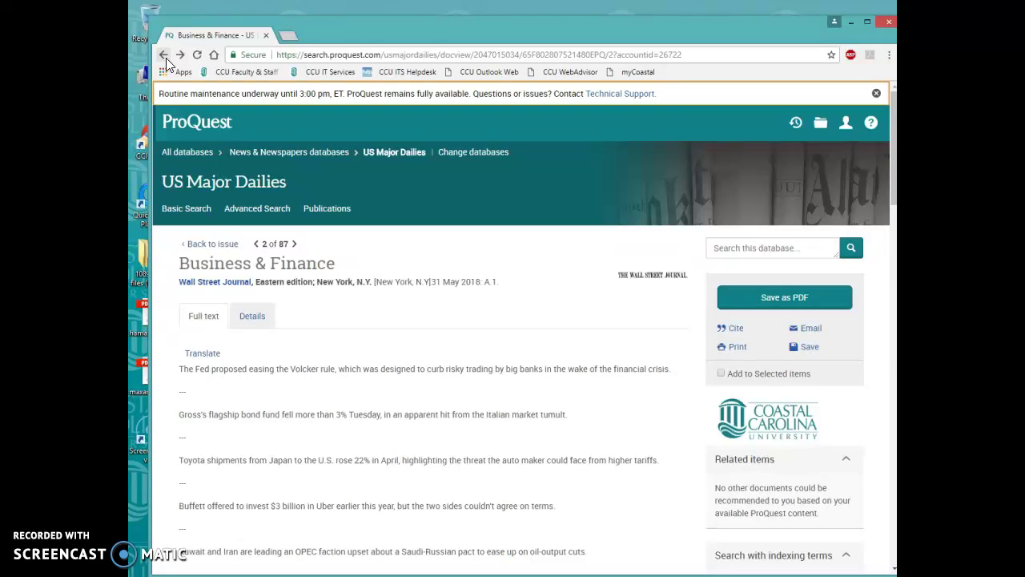
left_click(164, 55)
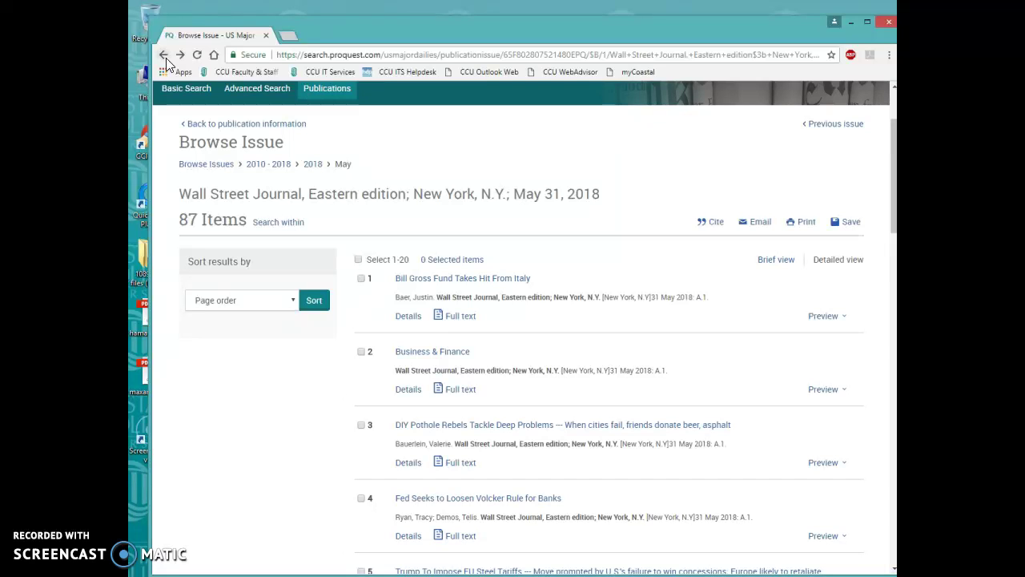
left_click(165, 56)
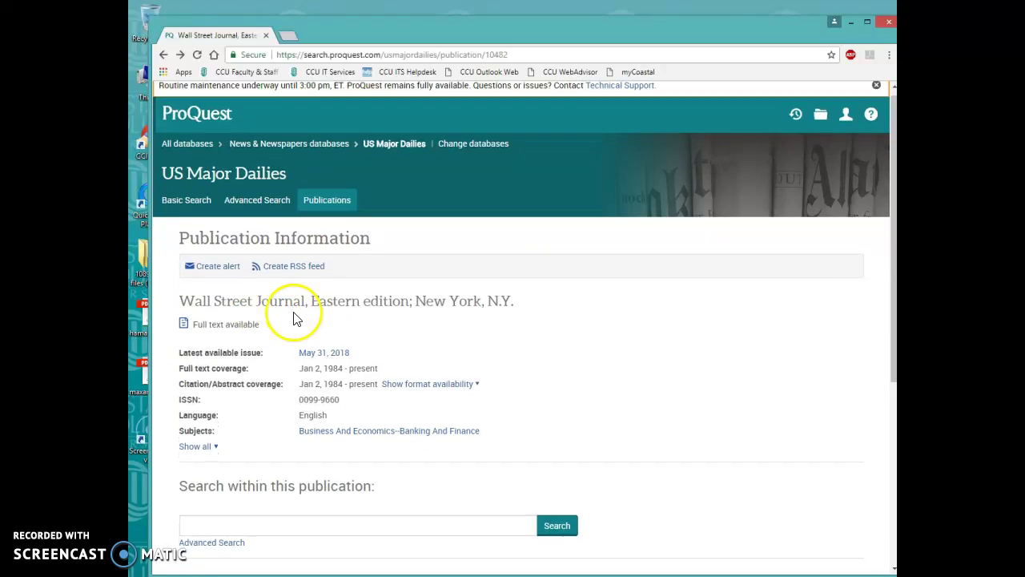
scroll(295, 314, "down", 3)
scroll(264, 369, "down", 1)
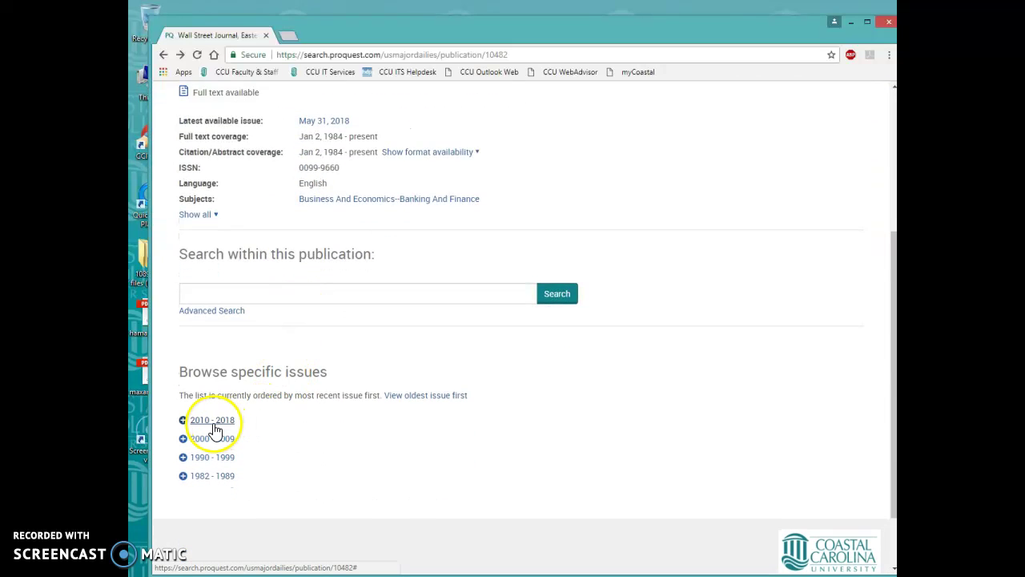
scroll(248, 365, "down", 1)
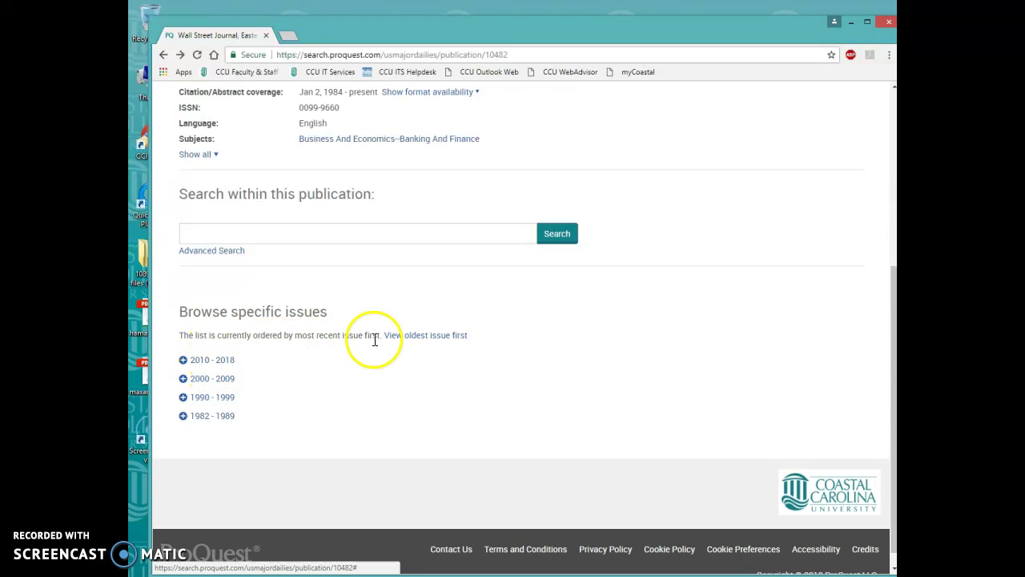
Expand 2010-2018 > 2018 > May under Browse specific issues and open the May 15, 2018 issue
left_click(211, 360)
scroll(237, 346, "down", 1)
left_click(210, 320)
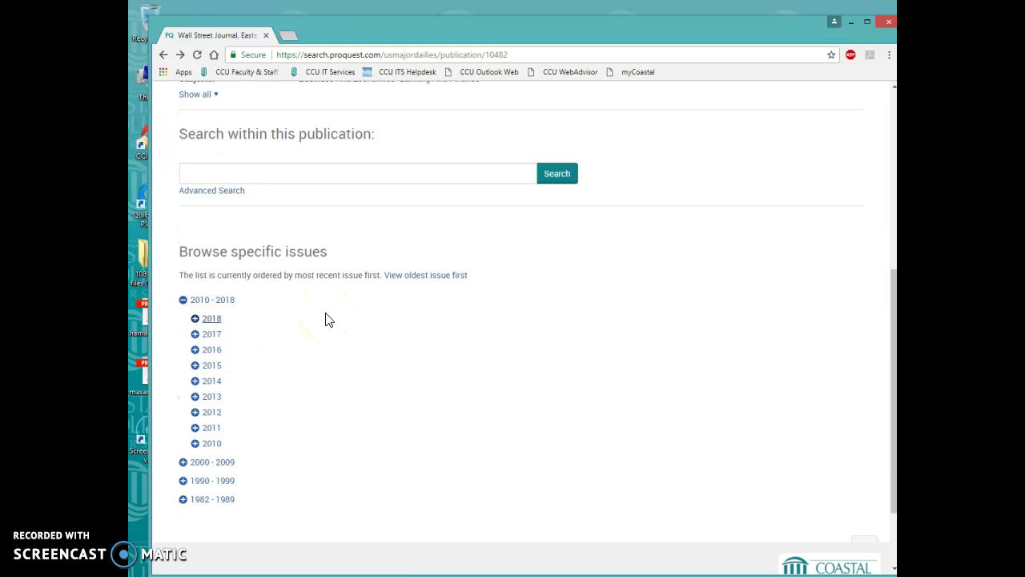
left_click(211, 318)
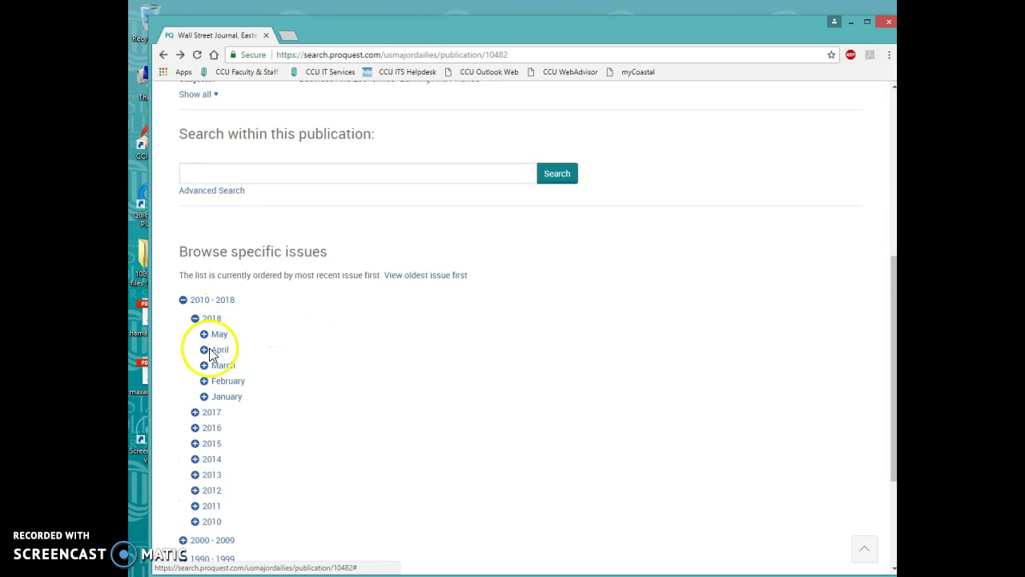
left_click(221, 335)
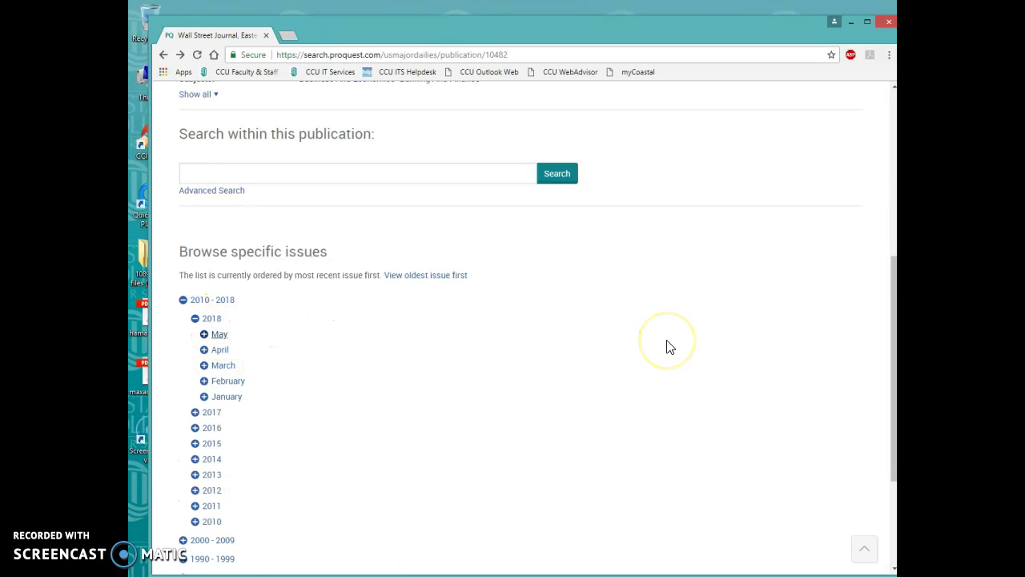
scroll(401, 353, "down", 2)
scroll(376, 360, "down", 1)
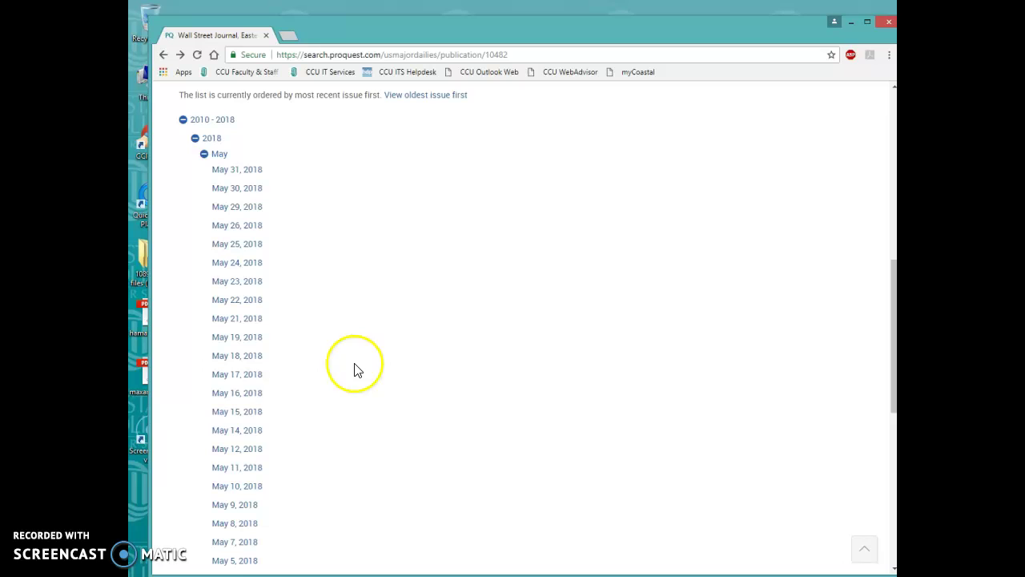
left_click(247, 415)
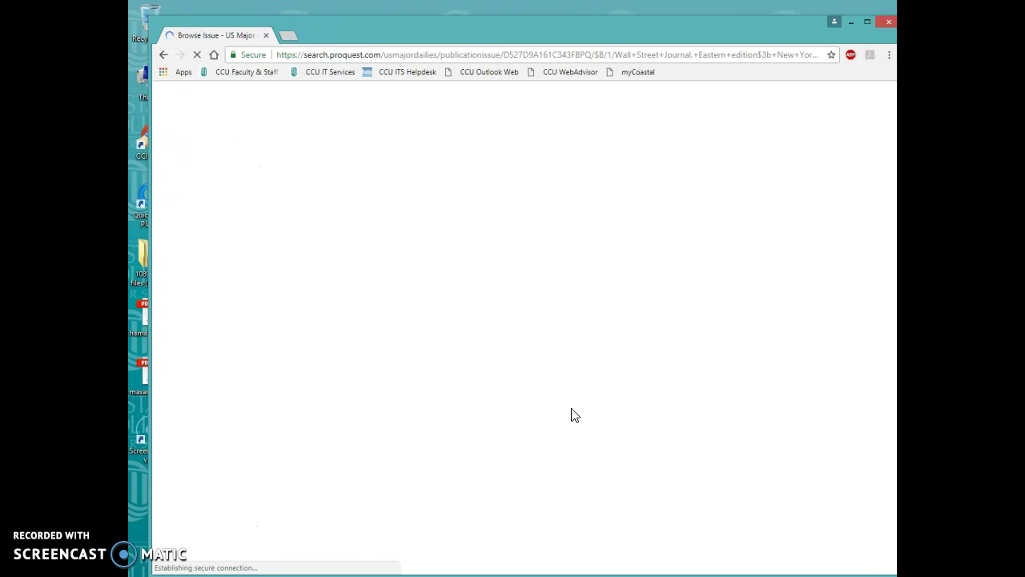
Scroll the 78 items led by 'Big Companies Fine-Tune The Robot Revolution', then go back
scroll(560, 400, "down", 3)
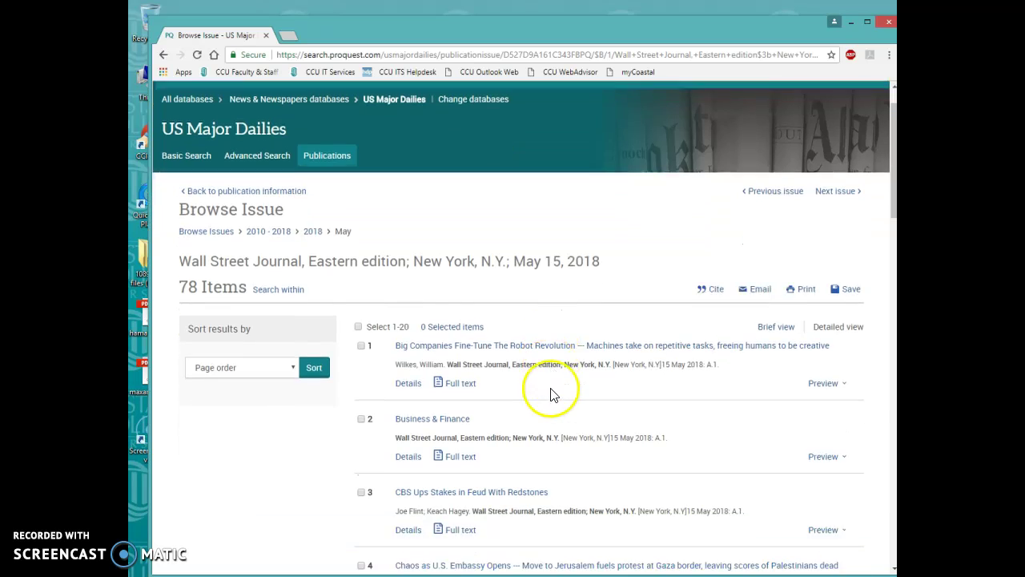
scroll(541, 389, "up", 2)
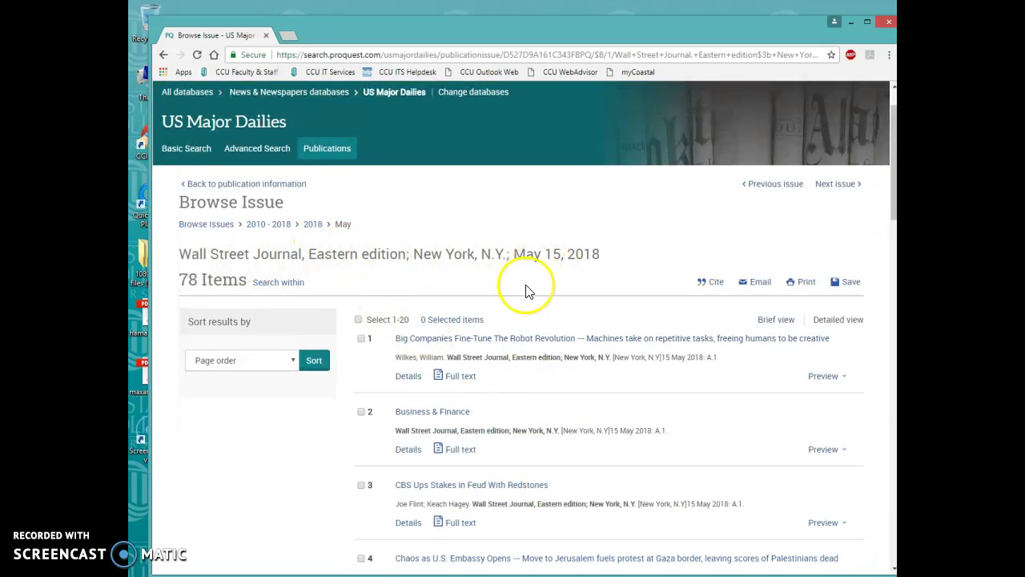
scroll(487, 399, "down", 5)
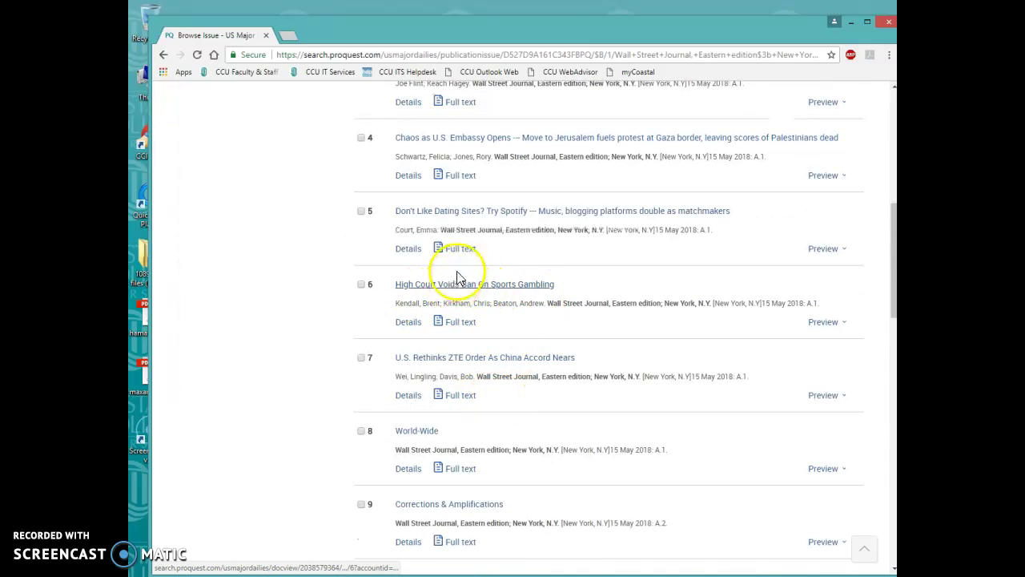
left_click(164, 55)
Search within this publication for "Rockwell Automation" in quotes, returning 123 results
left_click(315, 211)
left_click(524, 220)
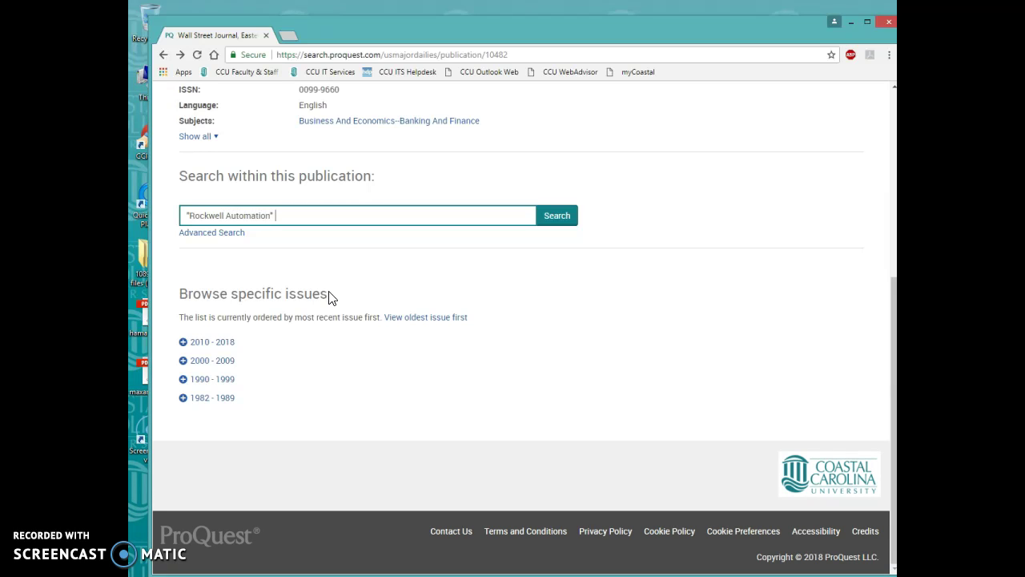
left_click(557, 216)
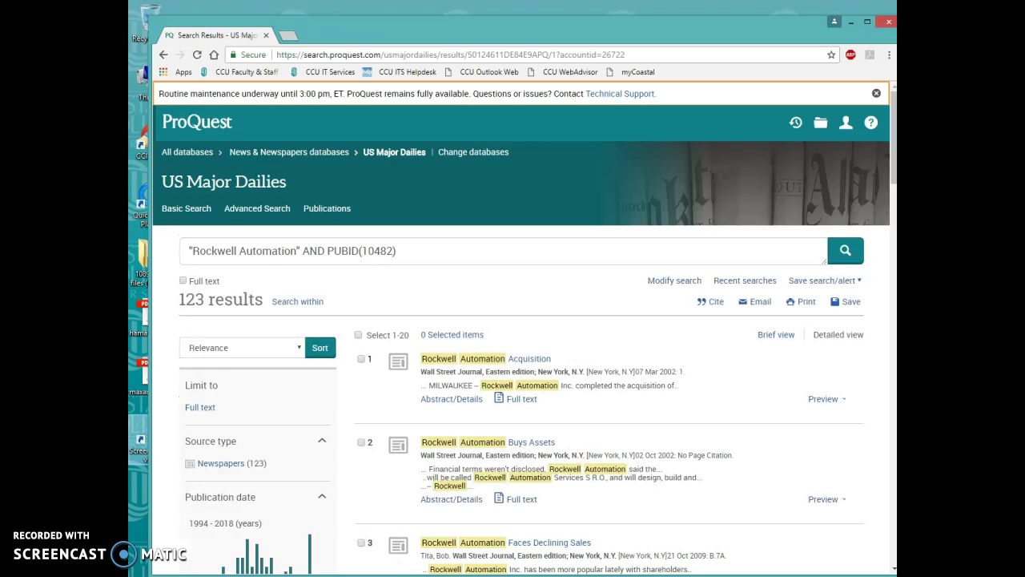
Set the publication date slider to start at 2000 and update the results to 2000–2018
scroll(544, 289, "down", 1)
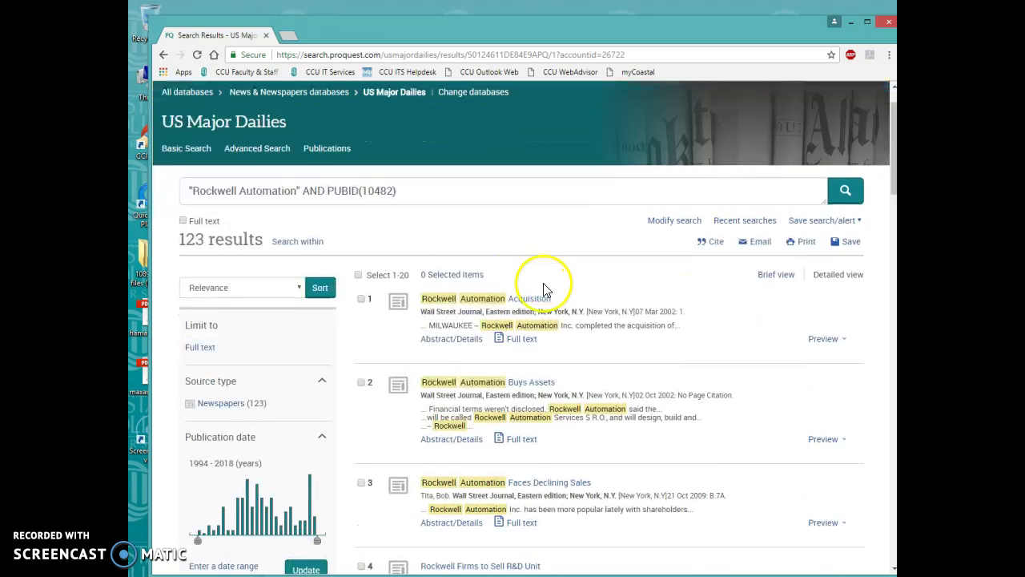
scroll(222, 243, "down", 3)
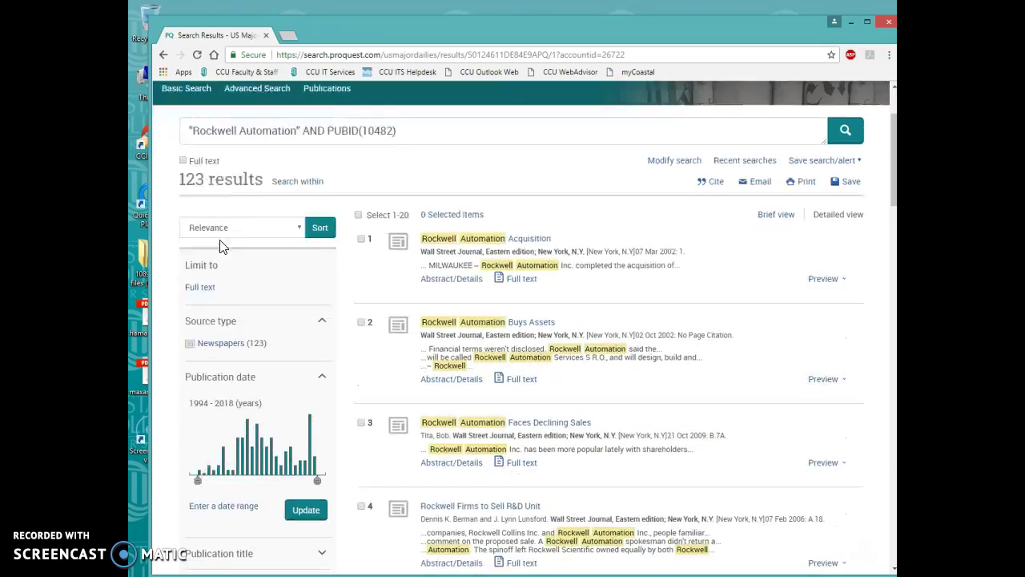
scroll(222, 246, "up", 1)
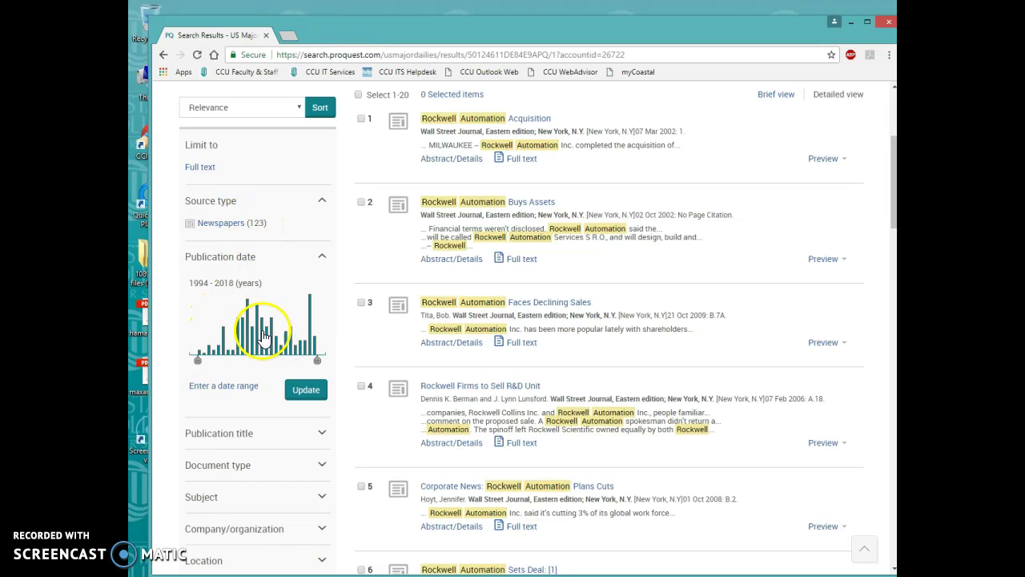
mouse_move(199, 366)
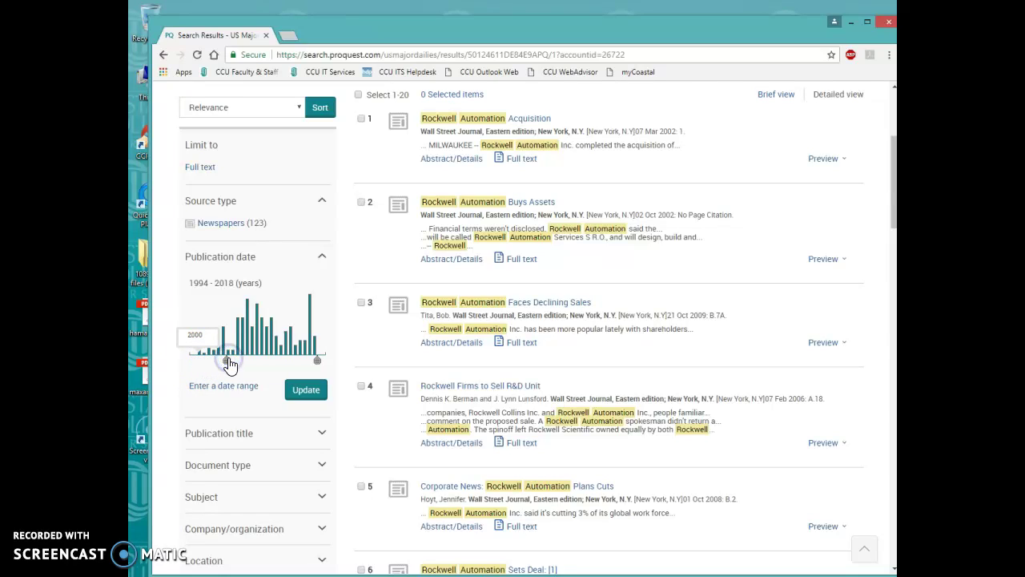
left_click(305, 390)
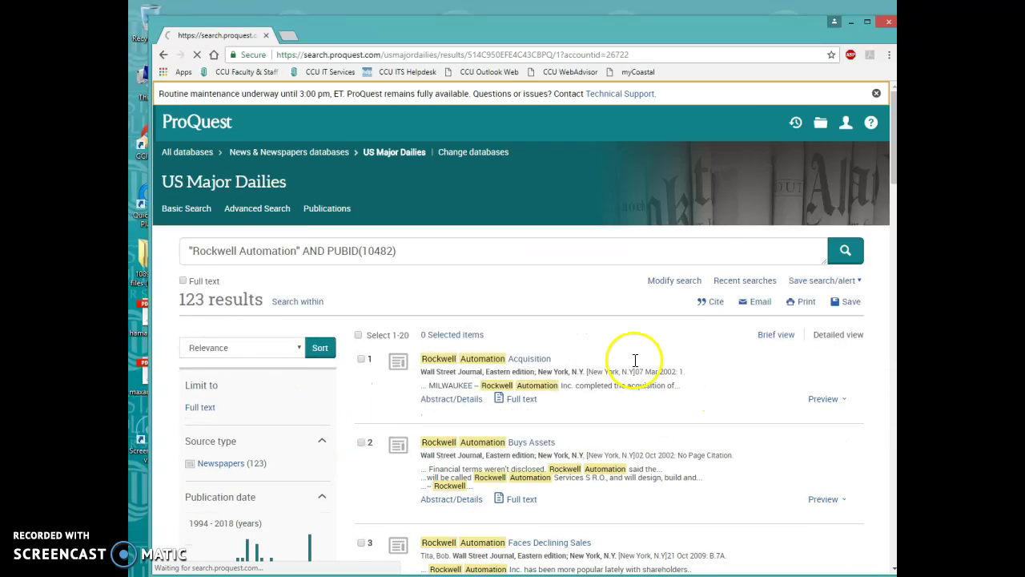
Open result 2, 'Rockwell Automation Faces Declining Sales' (21 Oct 2009), and skim its text
scroll(441, 338, "down", 2)
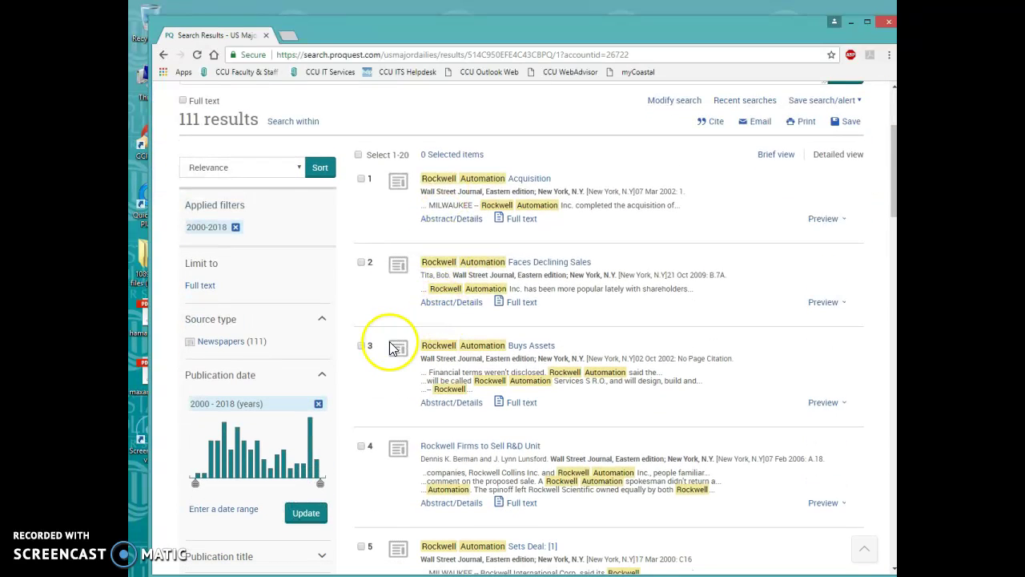
left_click(537, 270)
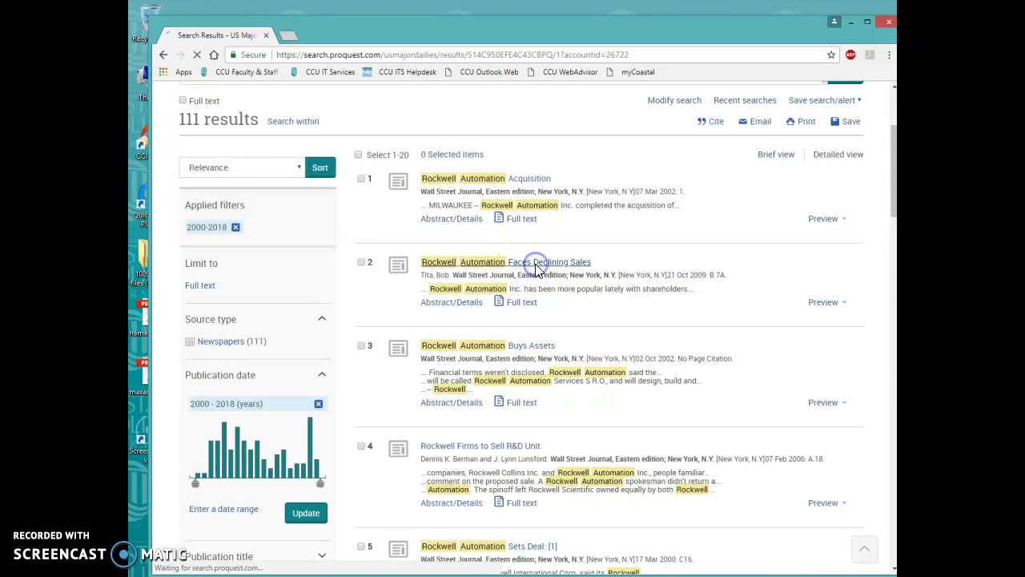
scroll(517, 328, "down", 6)
scroll(517, 329, "down", 5)
scroll(517, 329, "up", 10)
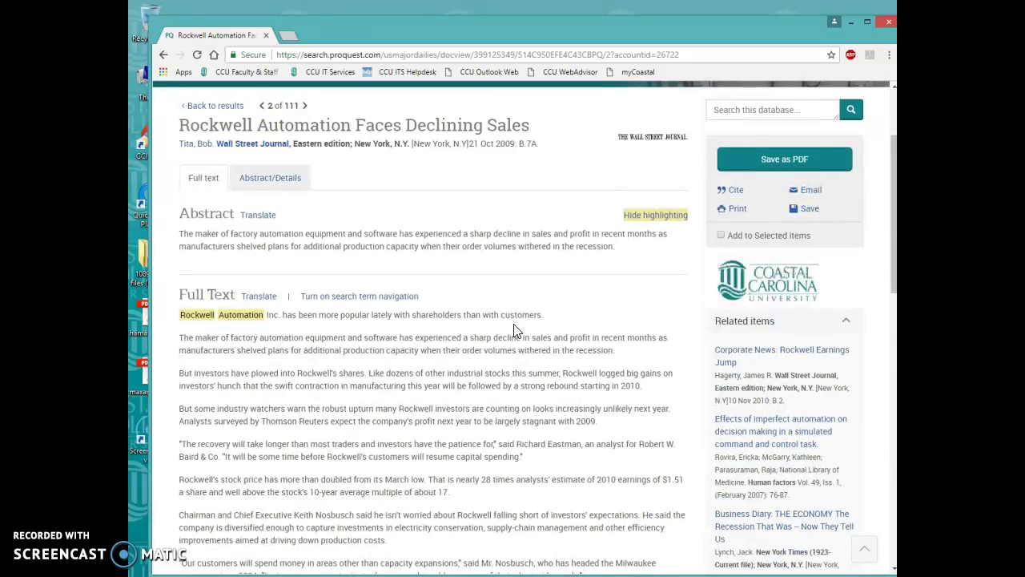
Open the email form for this article and enter the recipient's email address
left_click(813, 192)
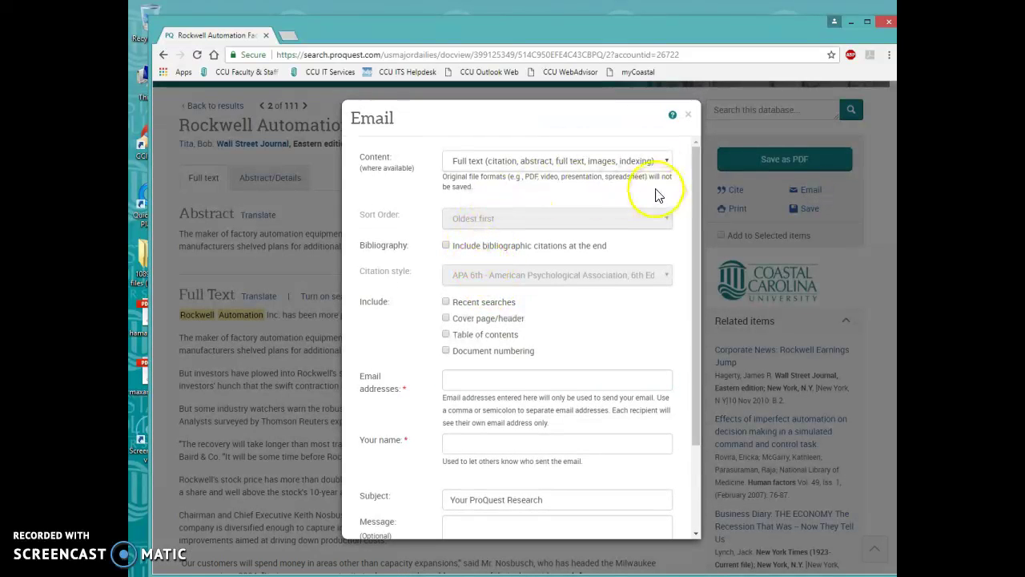
left_click(687, 115)
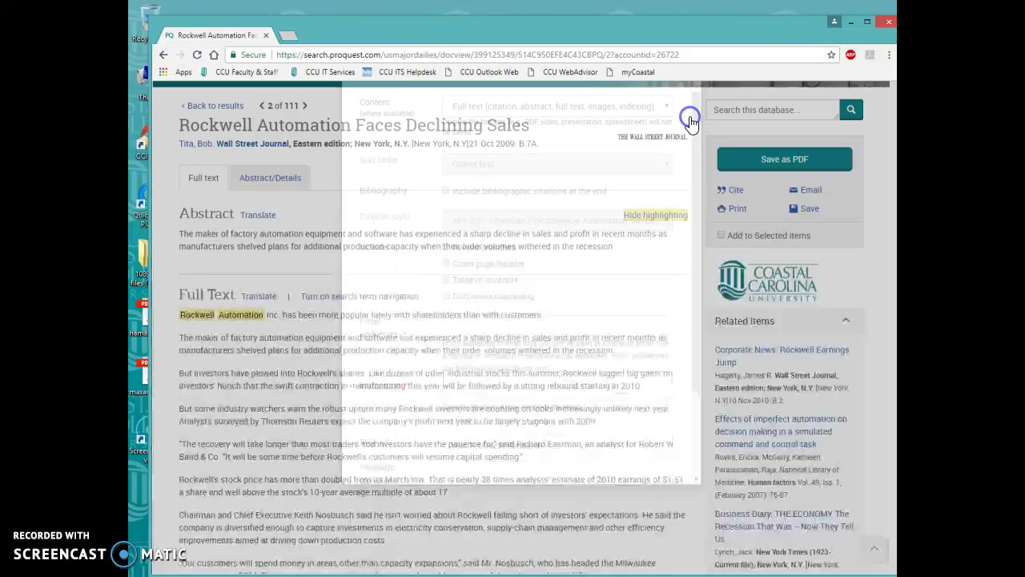
left_click(813, 192)
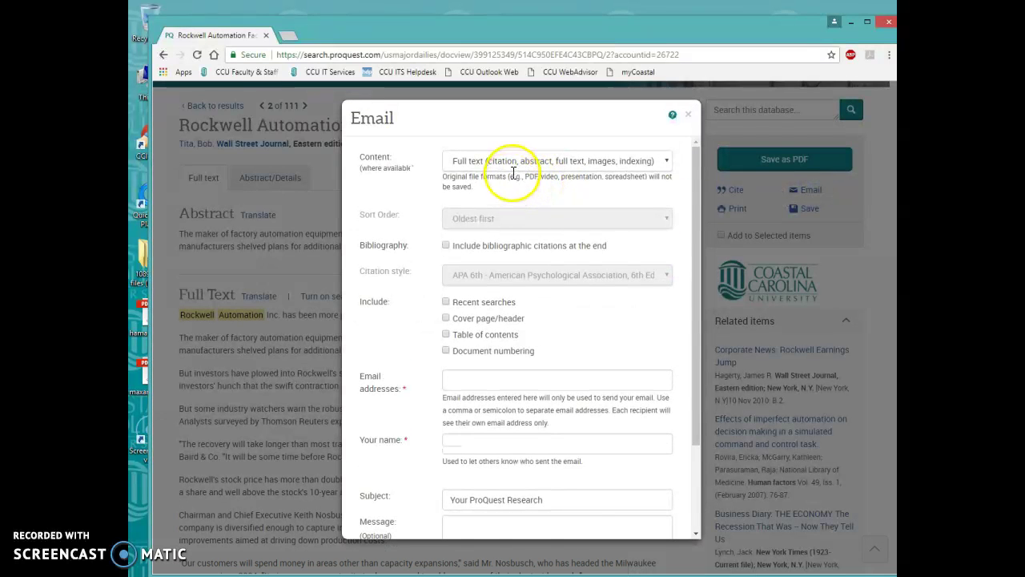
scroll(524, 321, "down", 1)
left_click(519, 320)
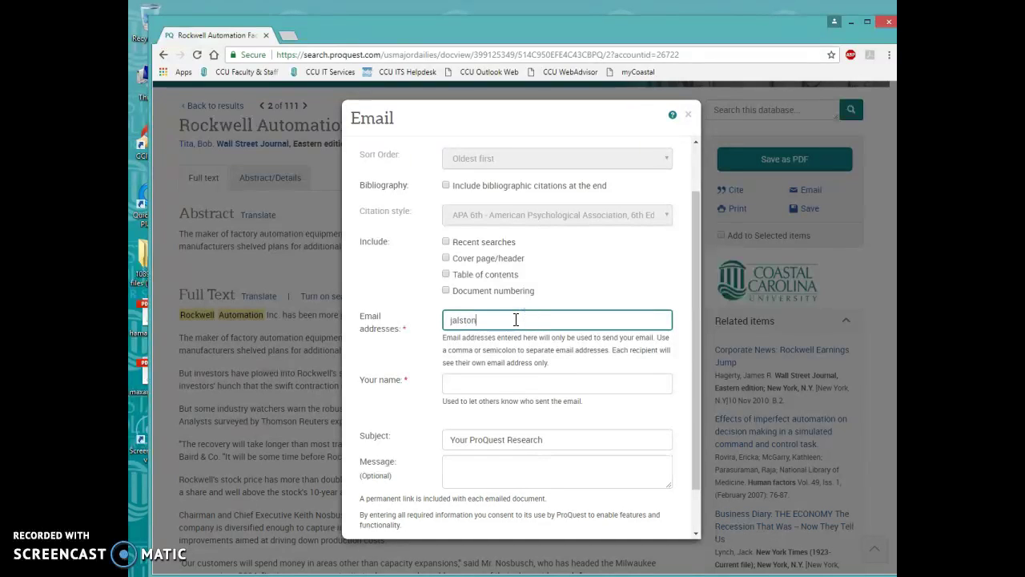
key("Tab")
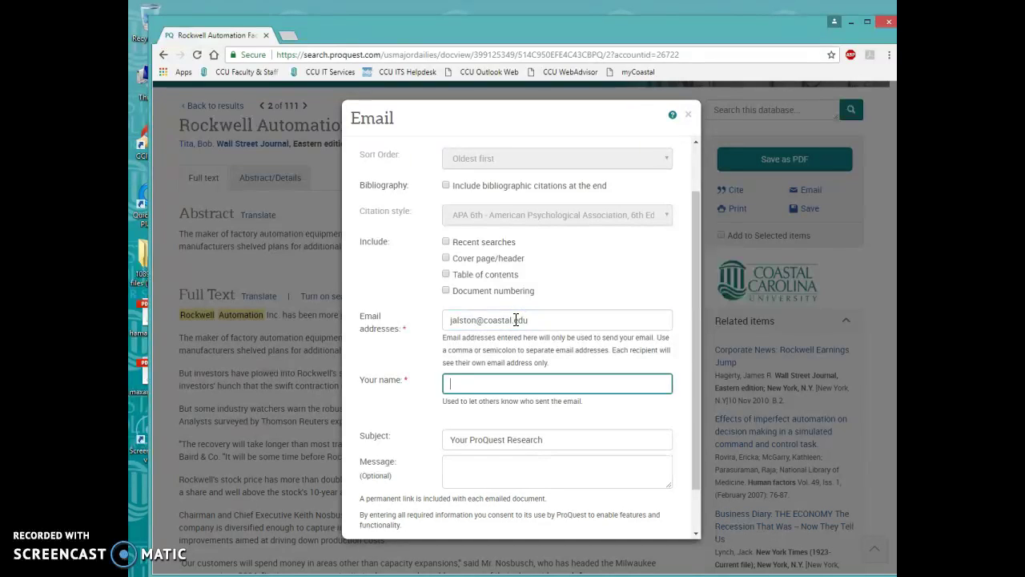
Send the article's full text and close the email-sent confirmation
scroll(516, 319, "down", 1)
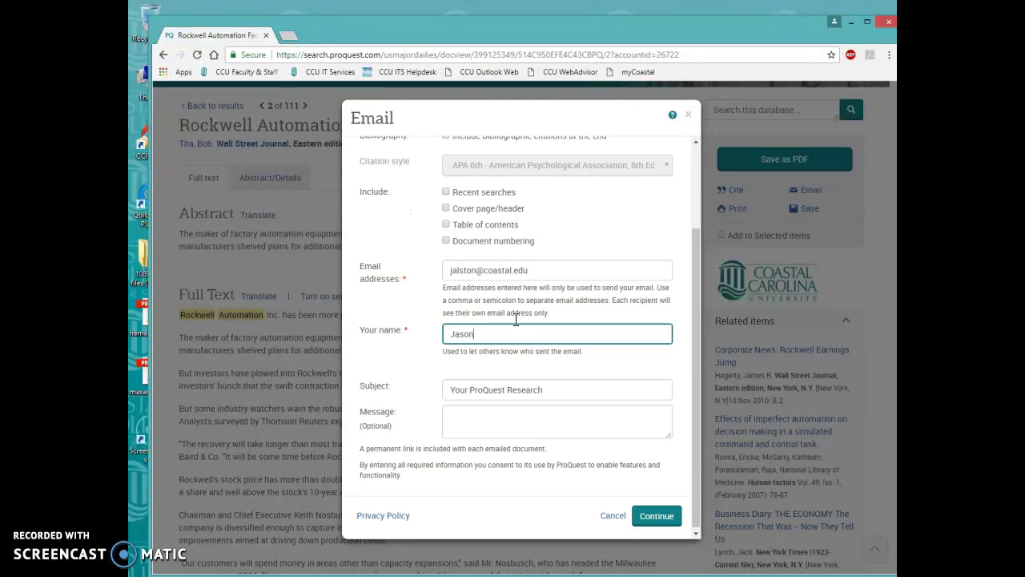
left_click(665, 512)
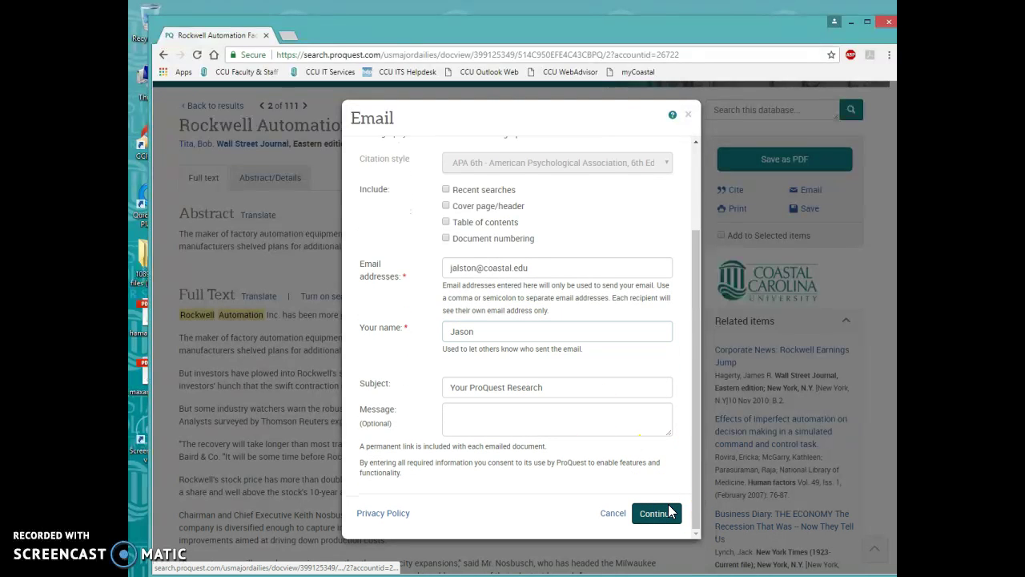
left_click(669, 512)
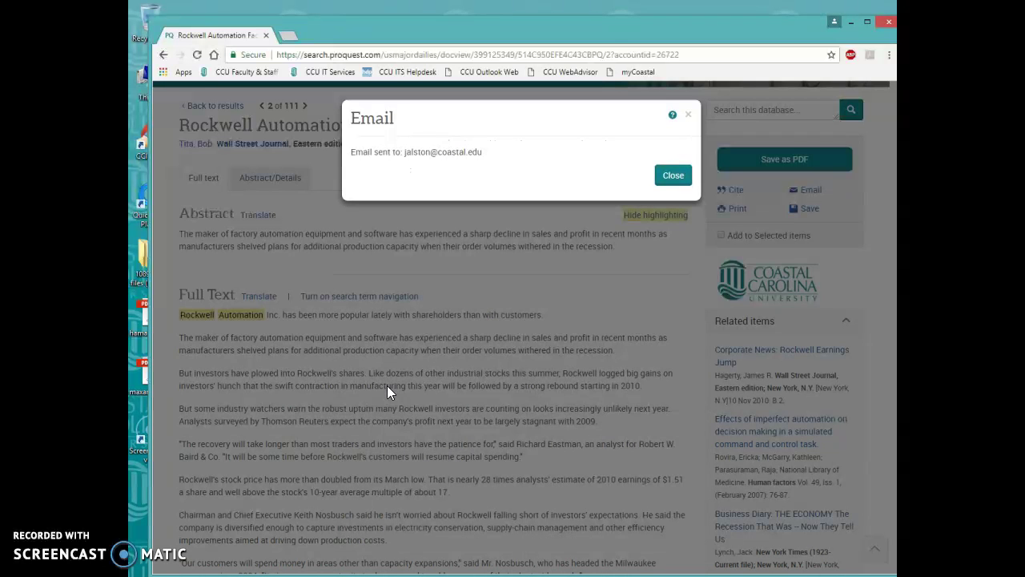
left_click(687, 176)
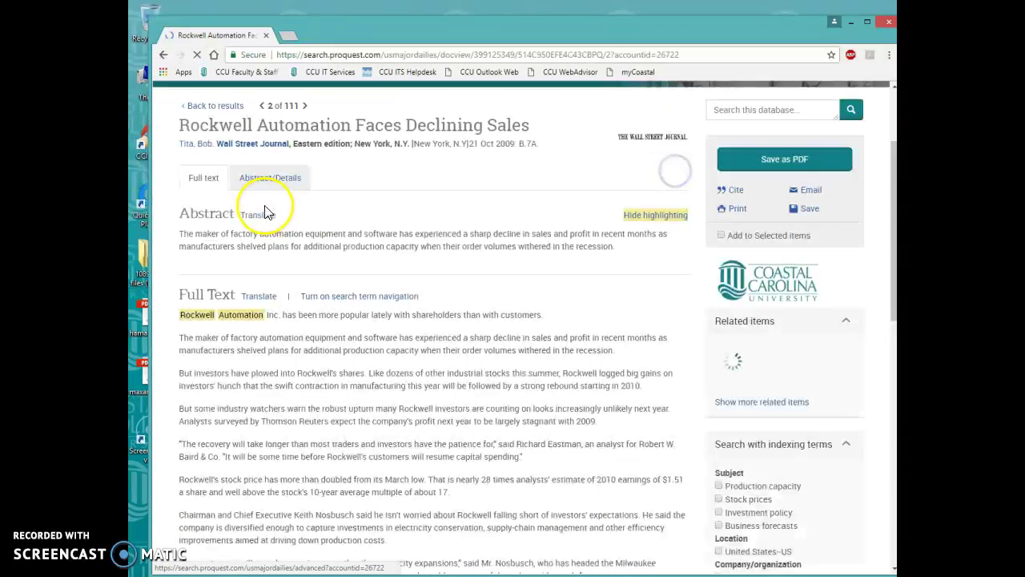